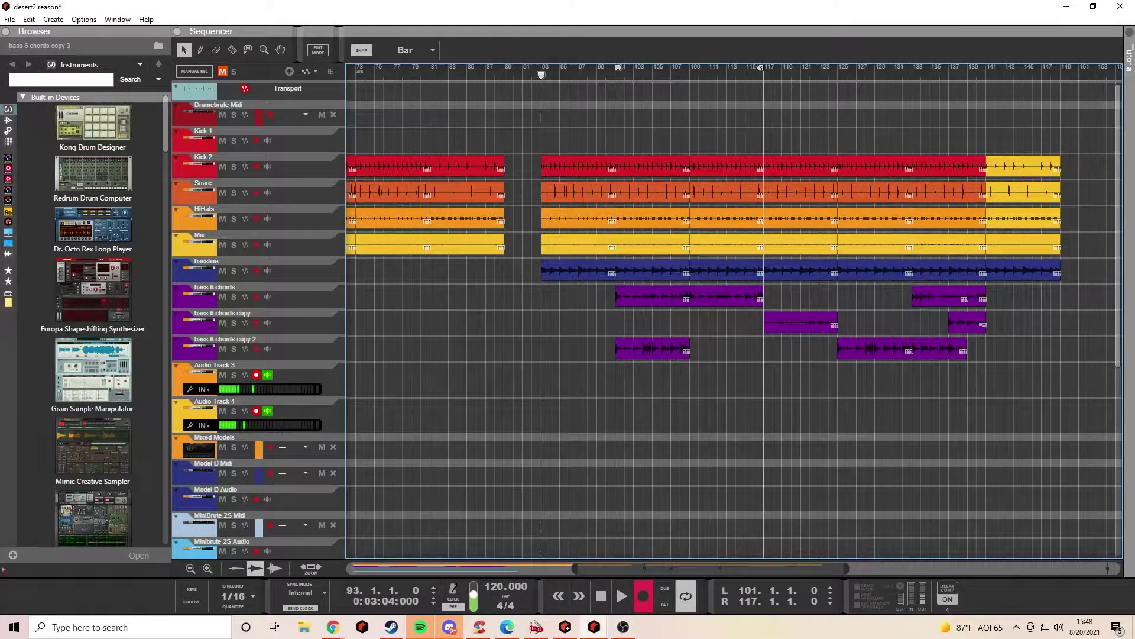
Start loop-recording a new take on Audio Tracks 3 and 4
left_click(642, 595)
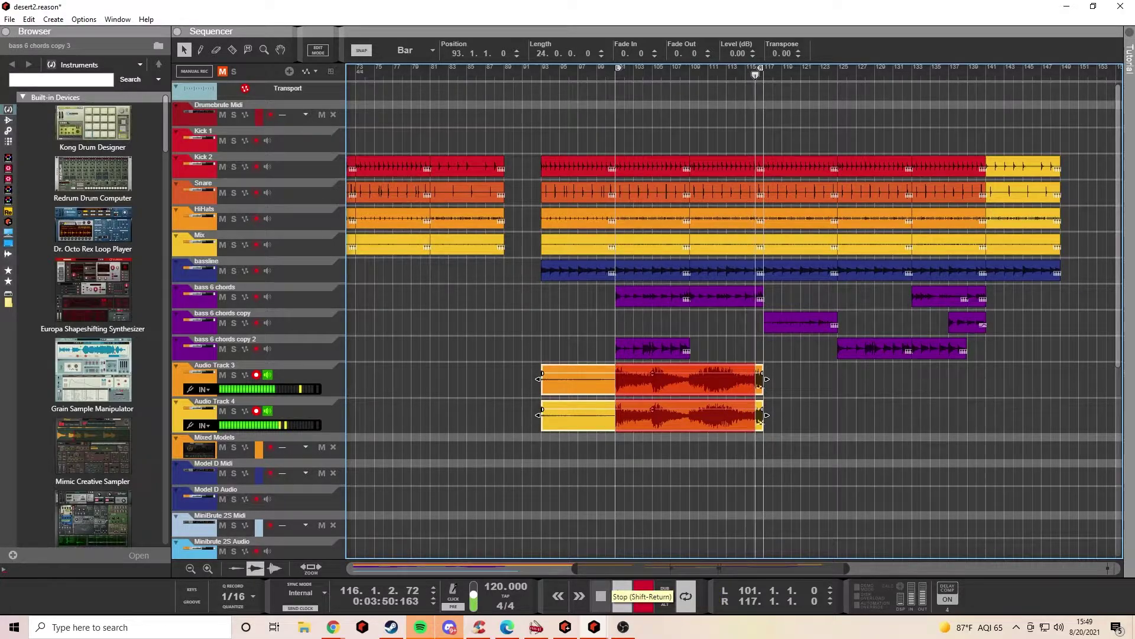
Stop recording and switch Audio Track 3's active take to Take 6 in Comp Edit
left_click(601, 595)
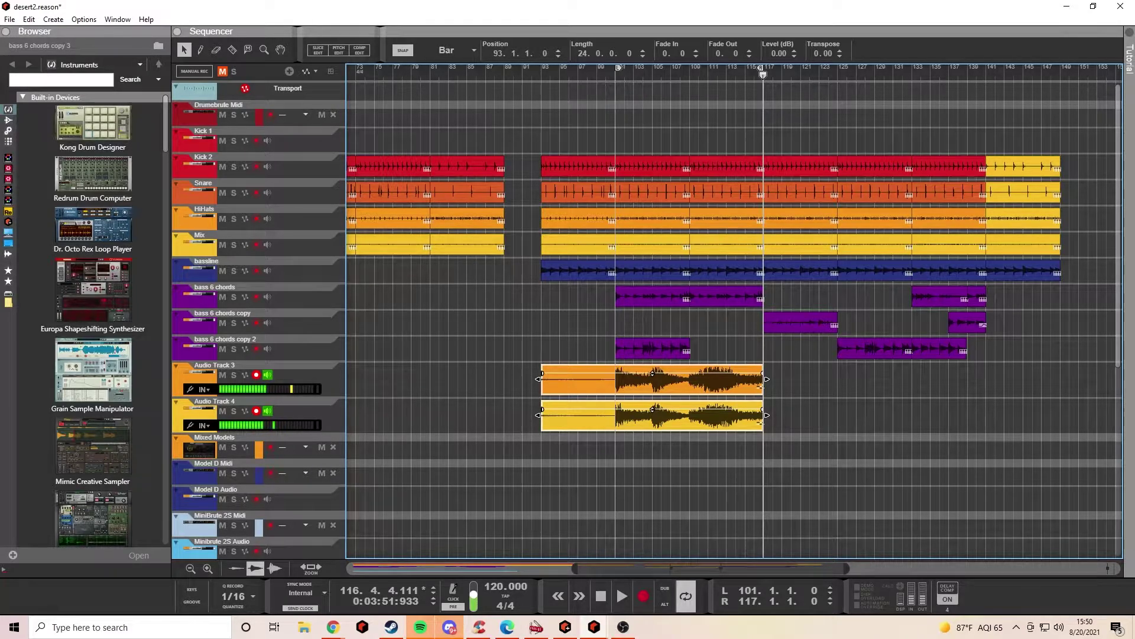
double_click(686, 381)
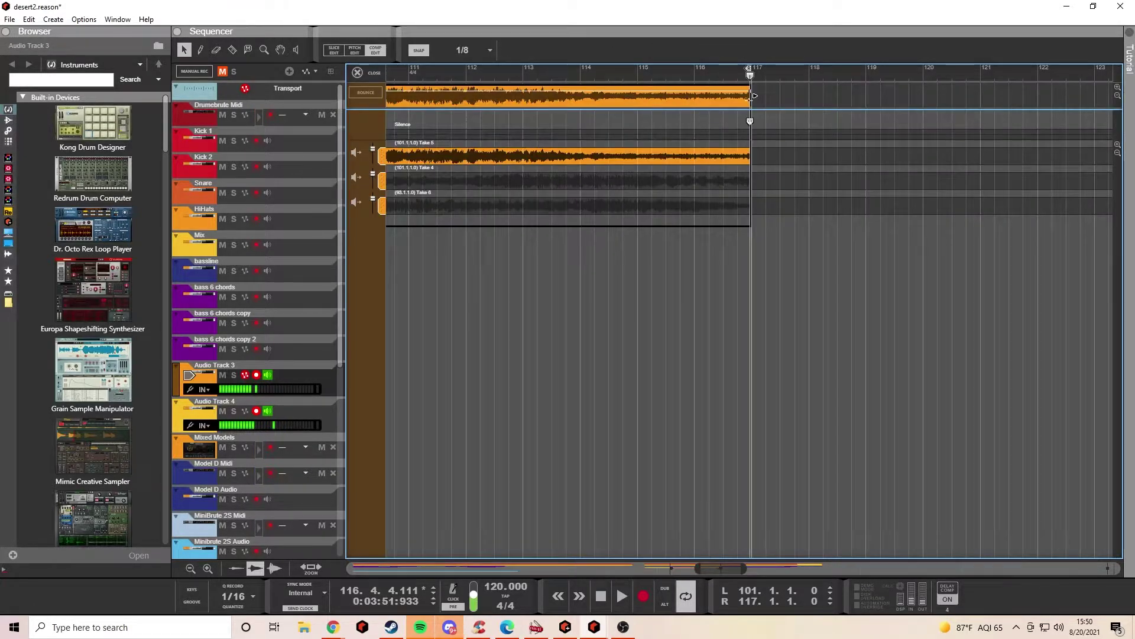
key("Down")
key("Down")
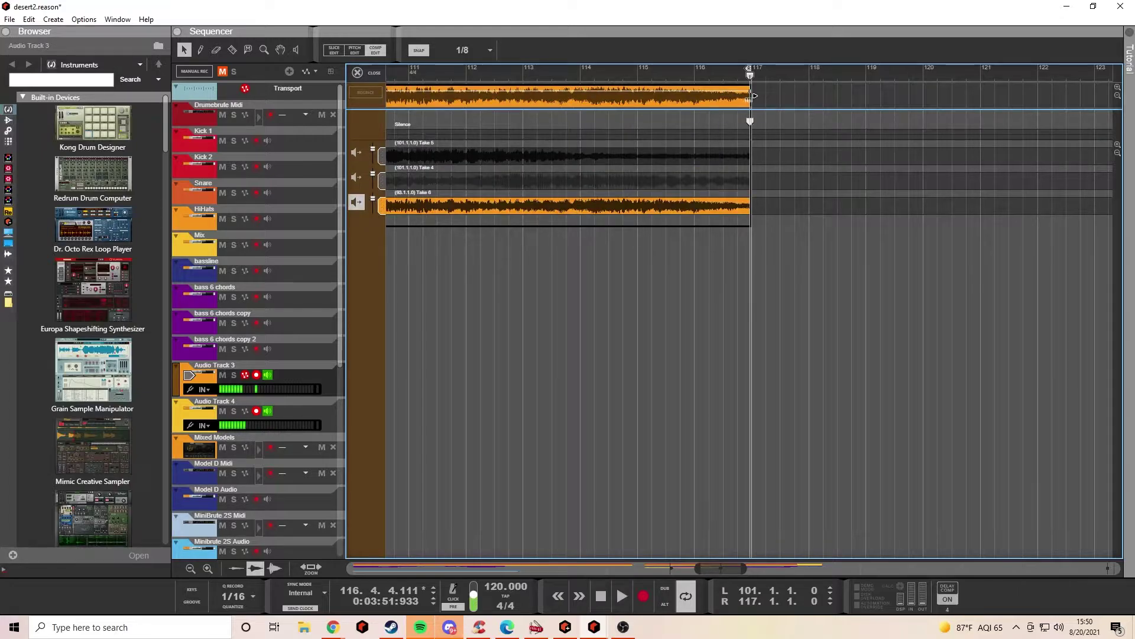
Peek at Audio Track 3's take in Pitch Edit, then return to the arrangement
key("Return")
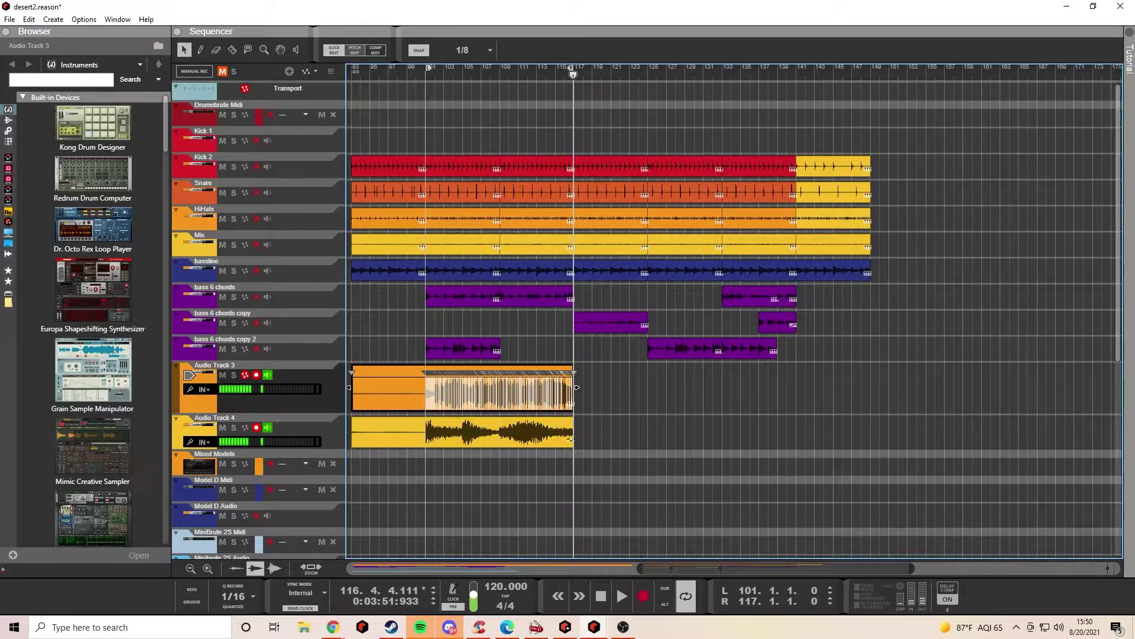
key("Return")
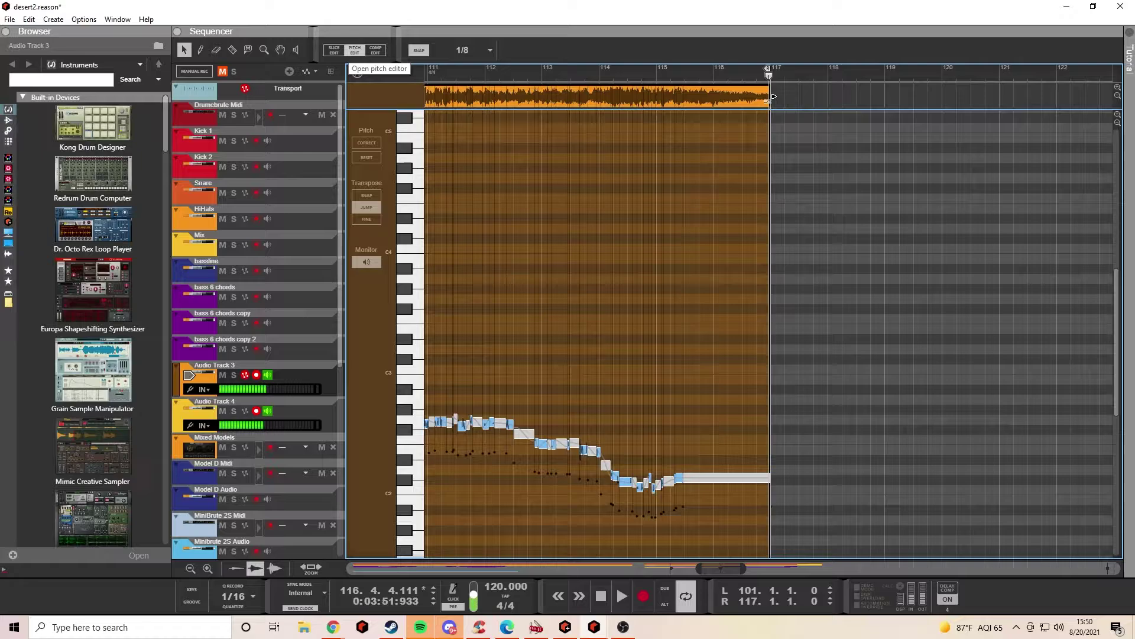
key("Return")
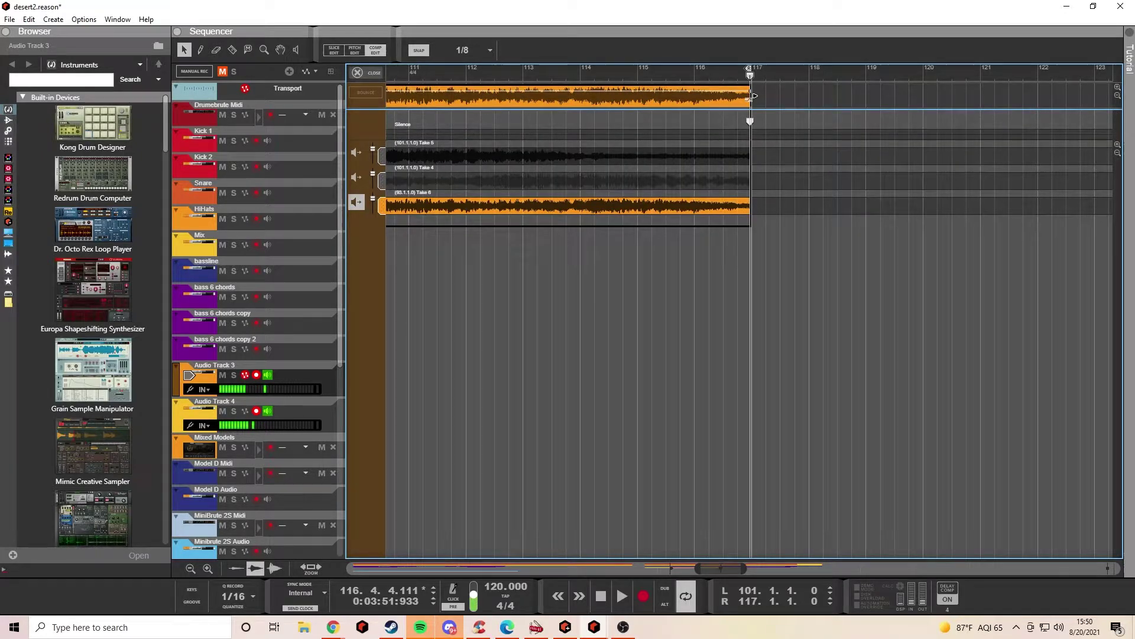
key("Return")
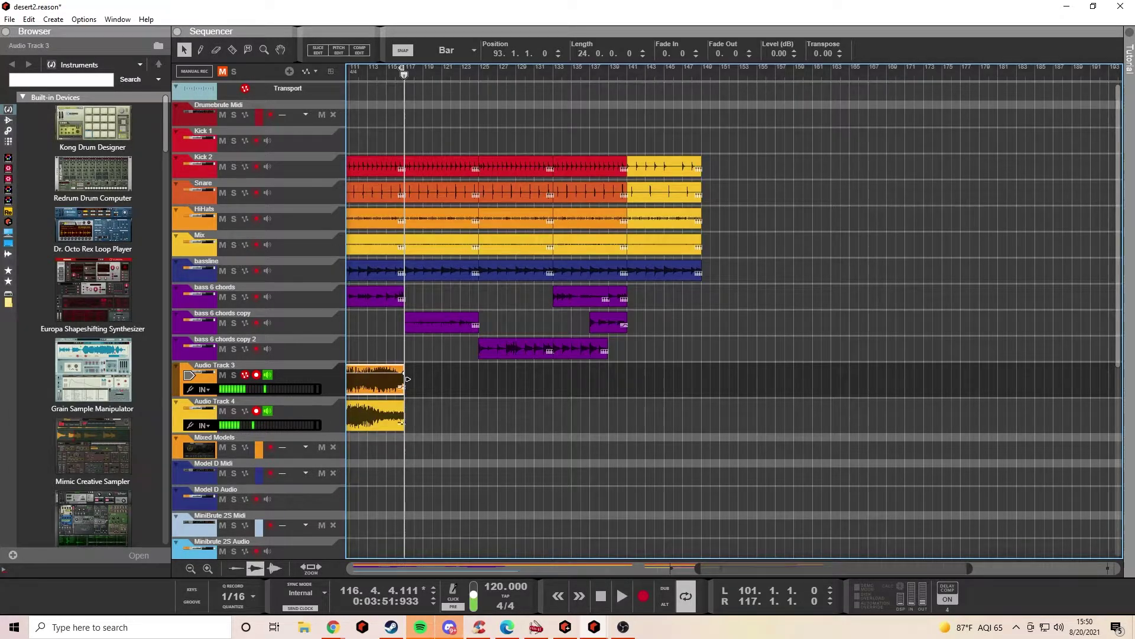
scroll(717, 378, "left", 5)
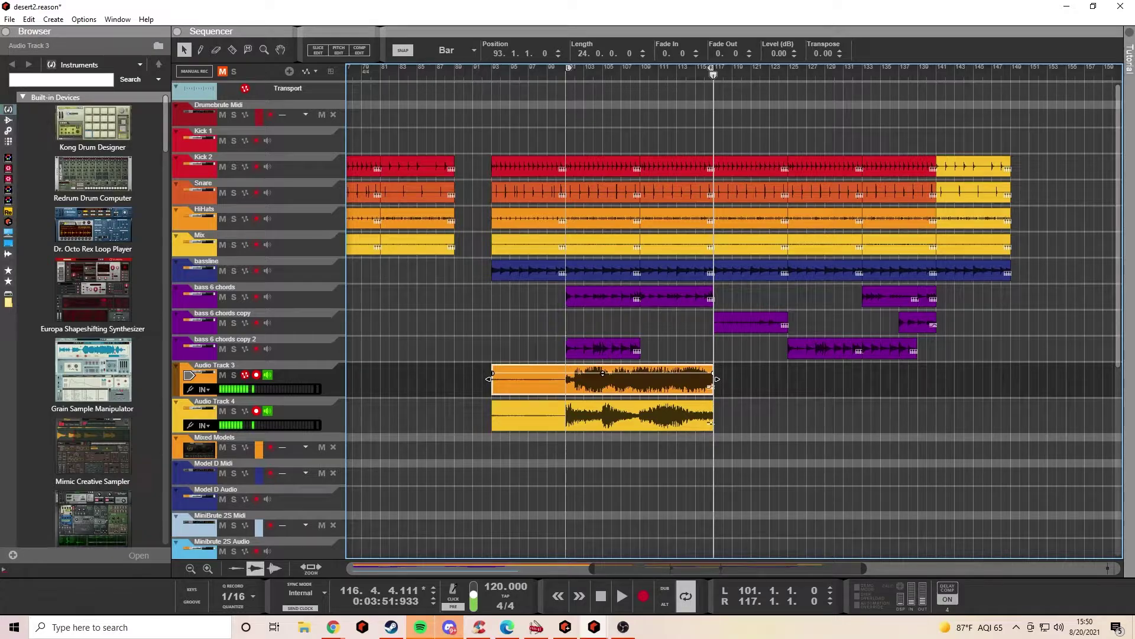
Stop again to rewind the song position to bar 93
left_click(600, 596)
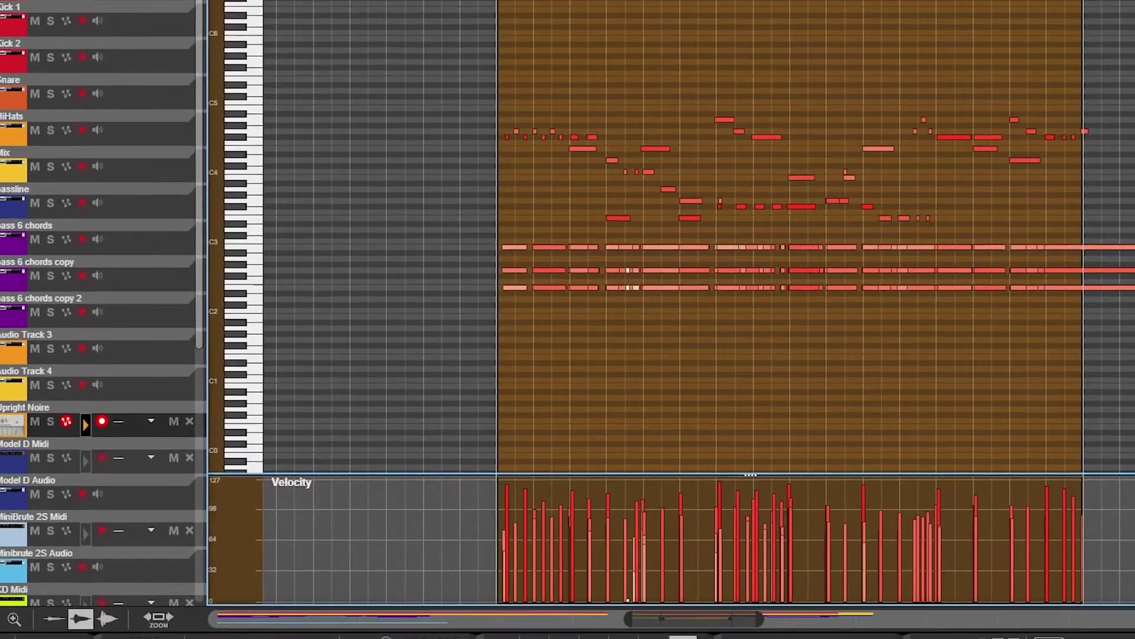
Leave the Upright Noire note editor and return to the full arrangement
key("ctrl+e")
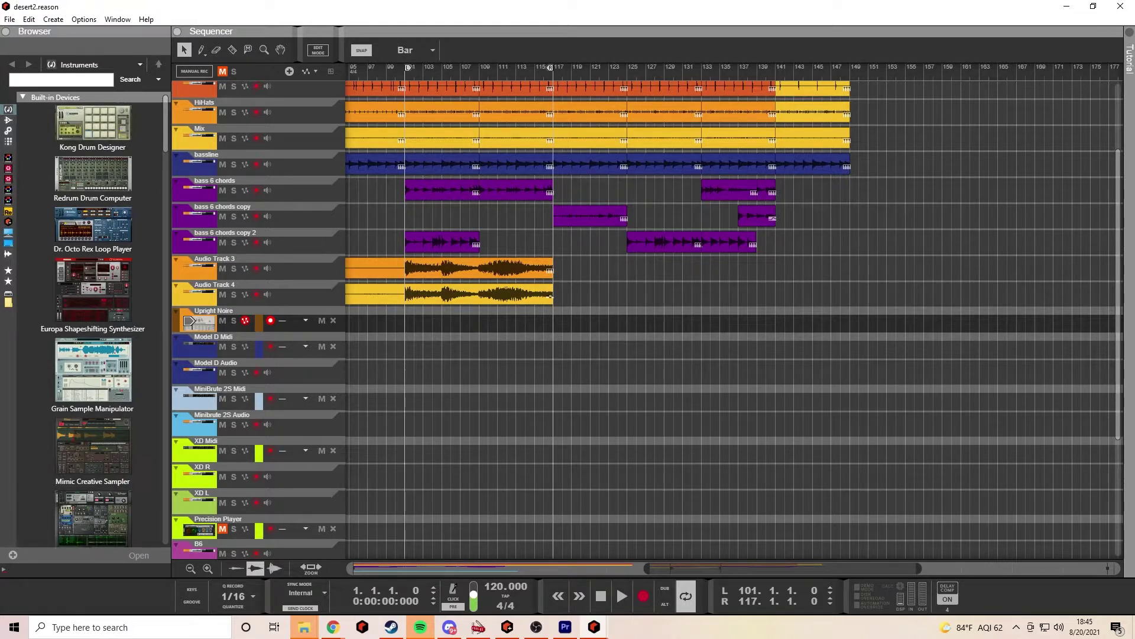
Minimize Reason to reveal the loopMIDI webpage and expand the hidden tray icons
left_click(1067, 6)
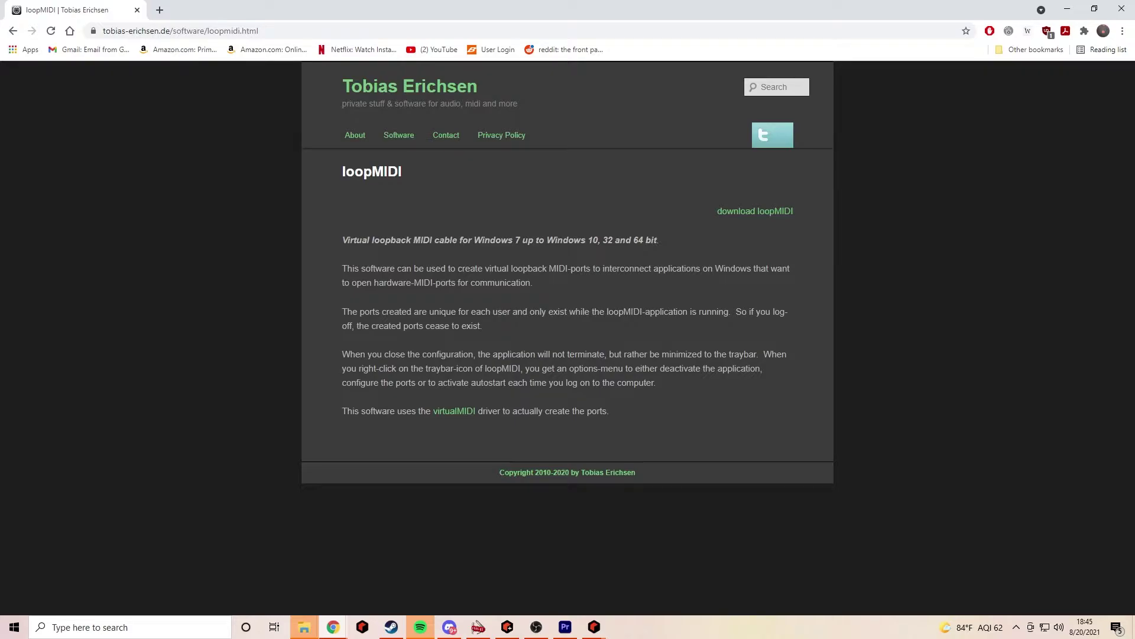
left_click(1015, 627)
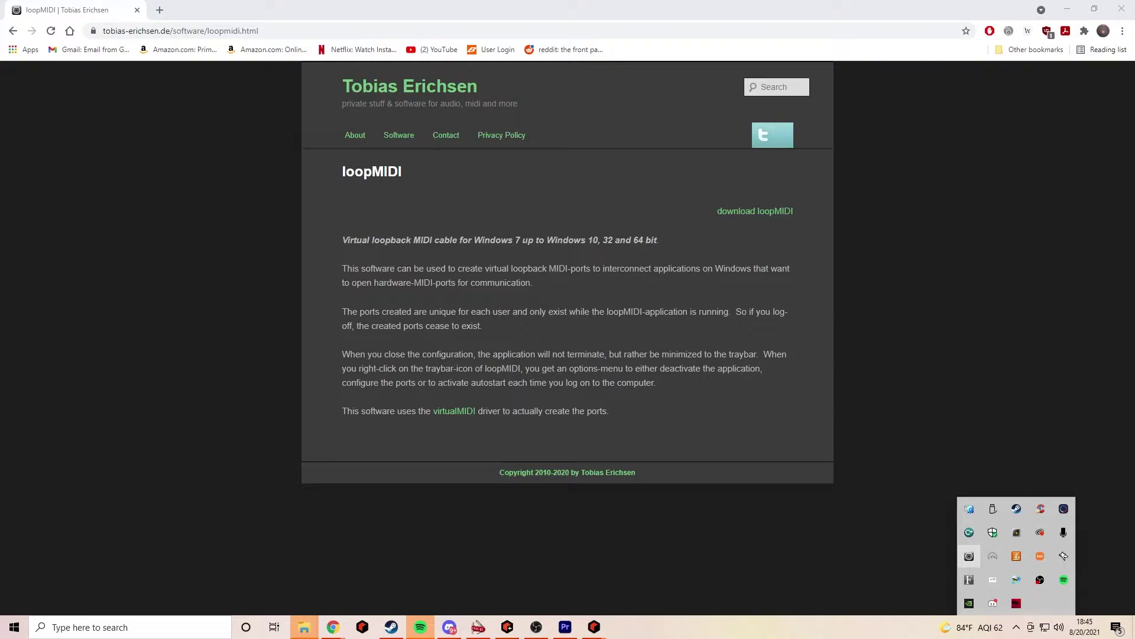
Check the loopMIDI Port in loopMIDI's Setup and Advanced tabs, then close the window
left_click(969, 556)
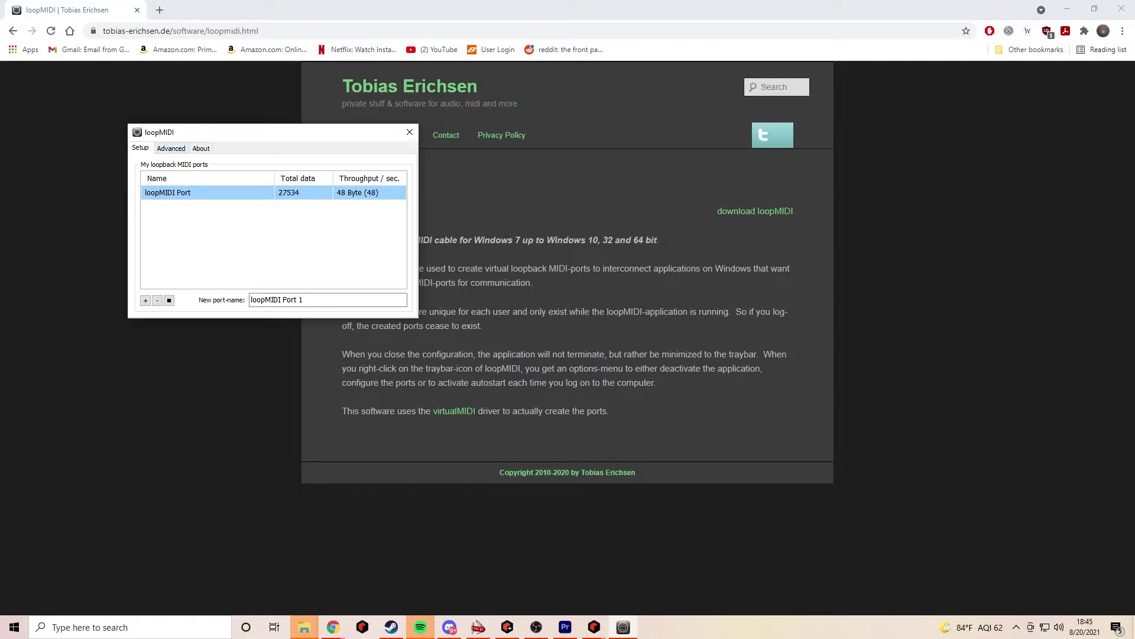
key("ctrl+Tab")
key("ctrl+shift+Tab")
left_click(409, 132)
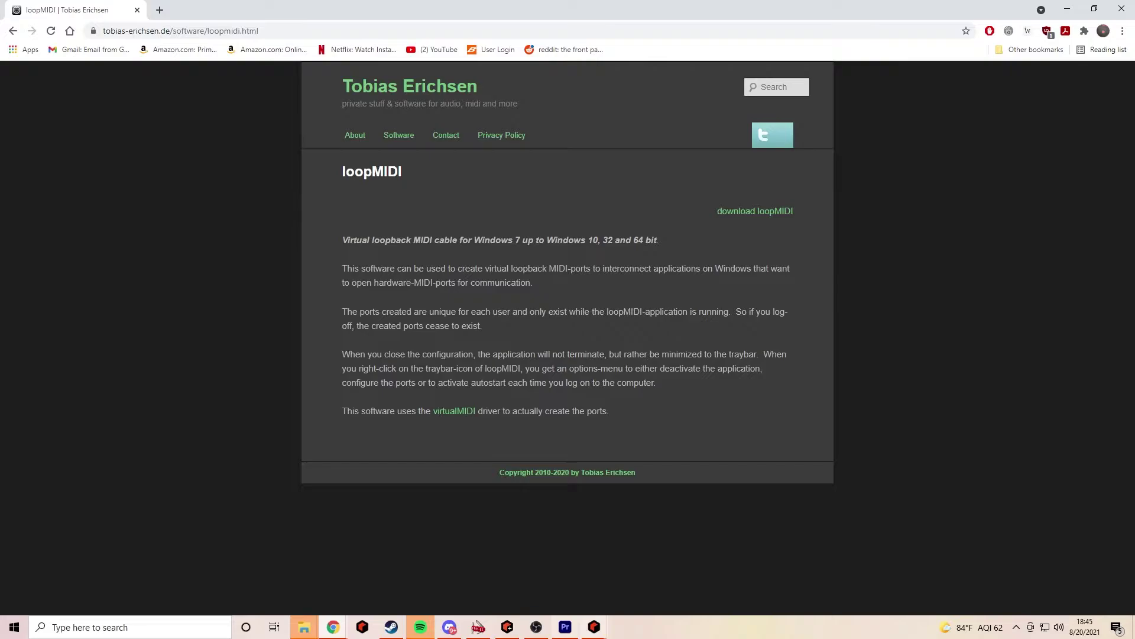
Add a MIDI Out device track and set its output port to MME loopMIDI Port
mouse_move(594, 627)
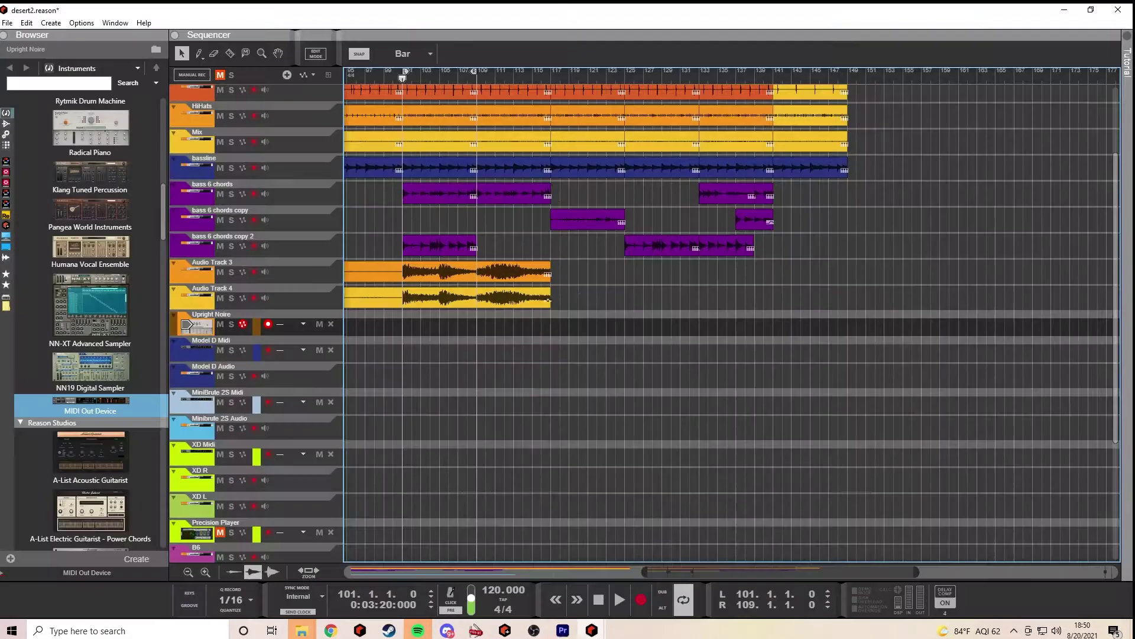
left_click_drag(89, 405, 256, 314)
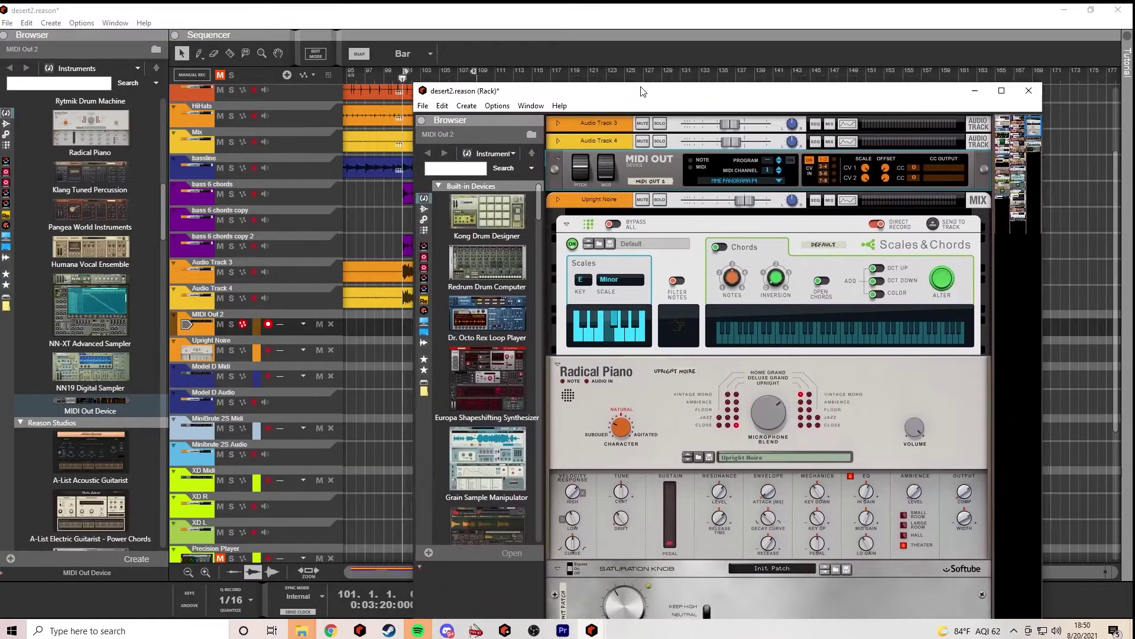
left_click_drag(657, 97, 575, 60)
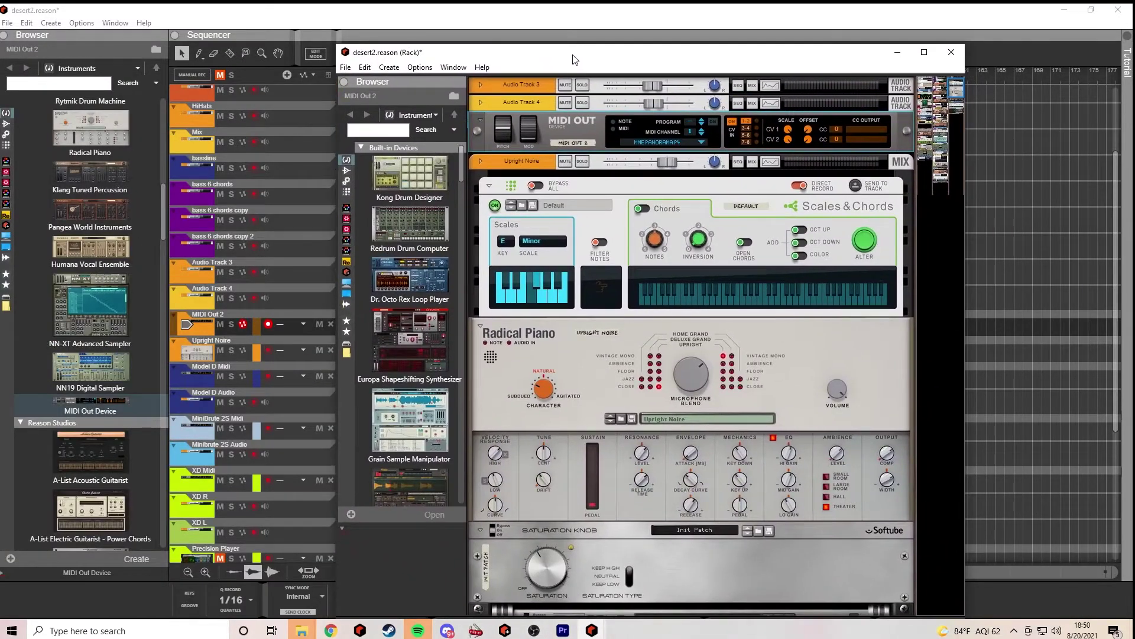
left_click(661, 142)
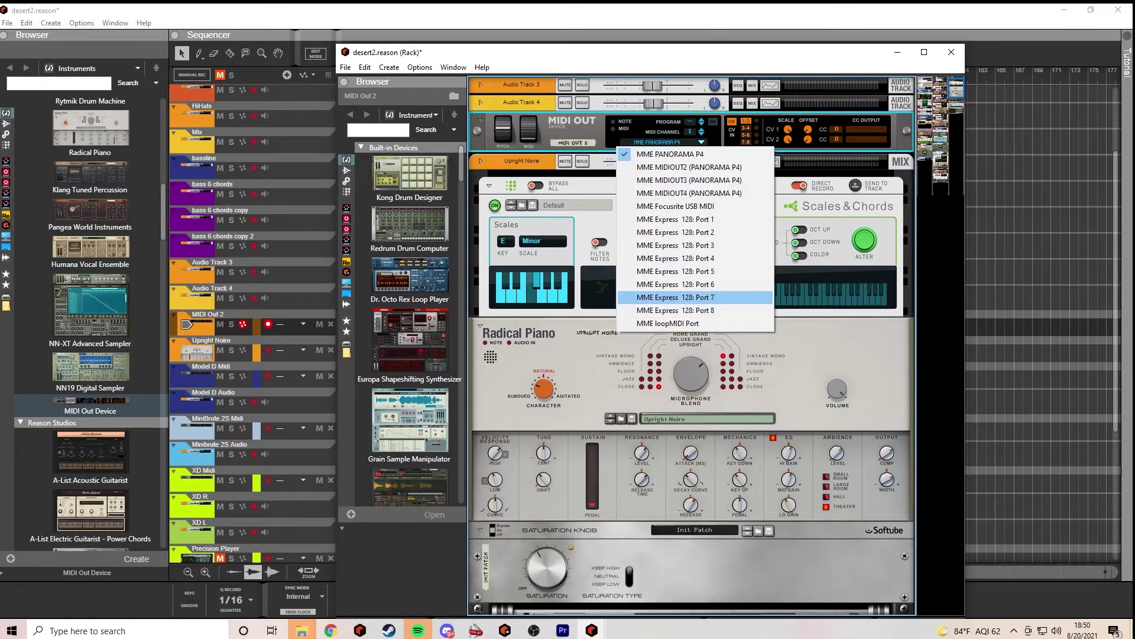
left_click(680, 322)
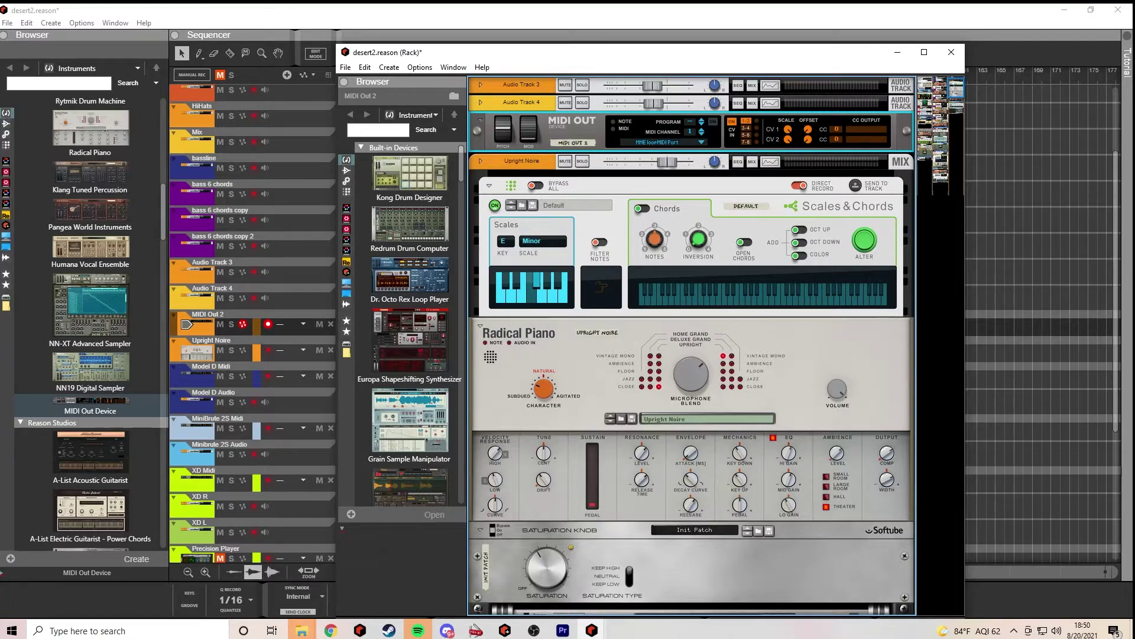
Close the rack and open the Loop button's remote override mapping for New Alternative Take
key("F6")
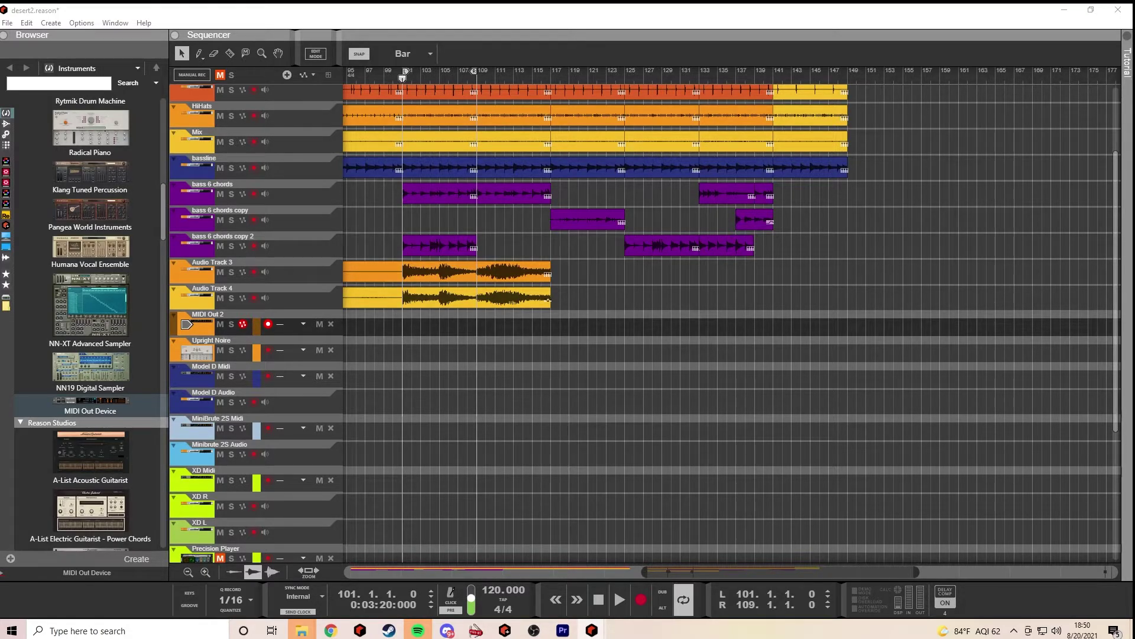
right_click(665, 606)
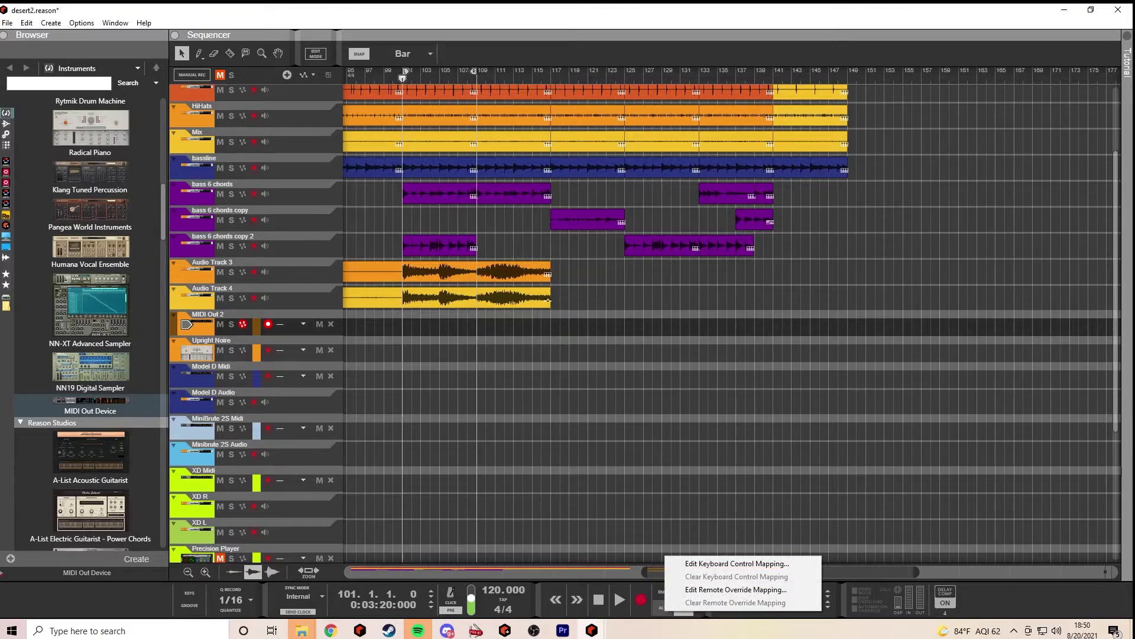
left_click(733, 589)
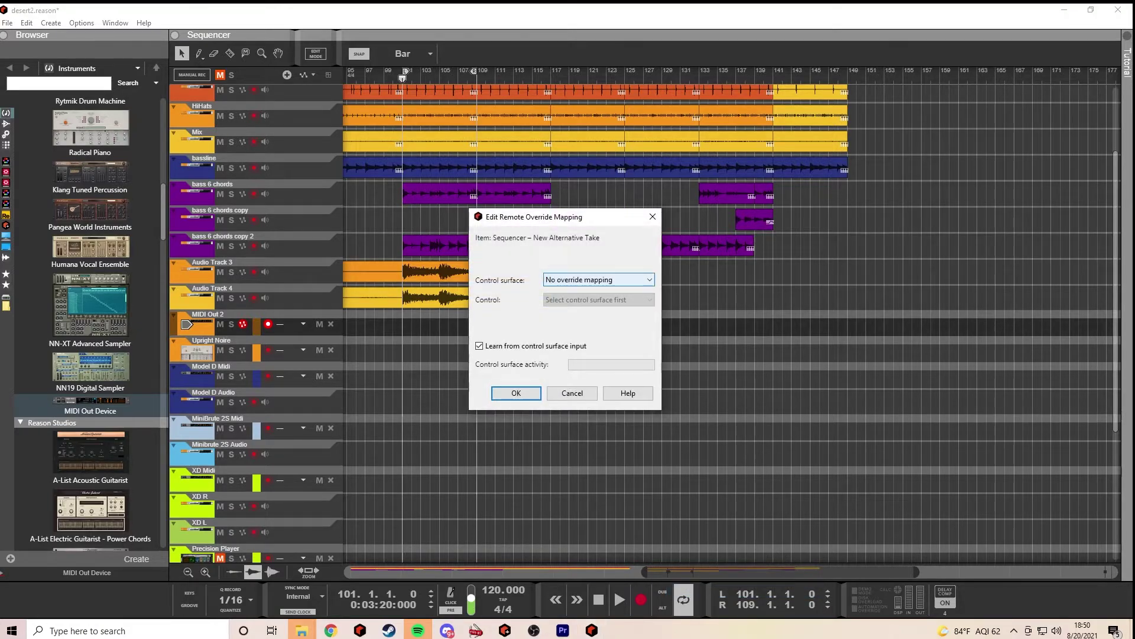
Map New Alternative Take to control surface loopMIDI Port, control Ch1-CC 69, and confirm
left_click(597, 279)
left_click(567, 371)
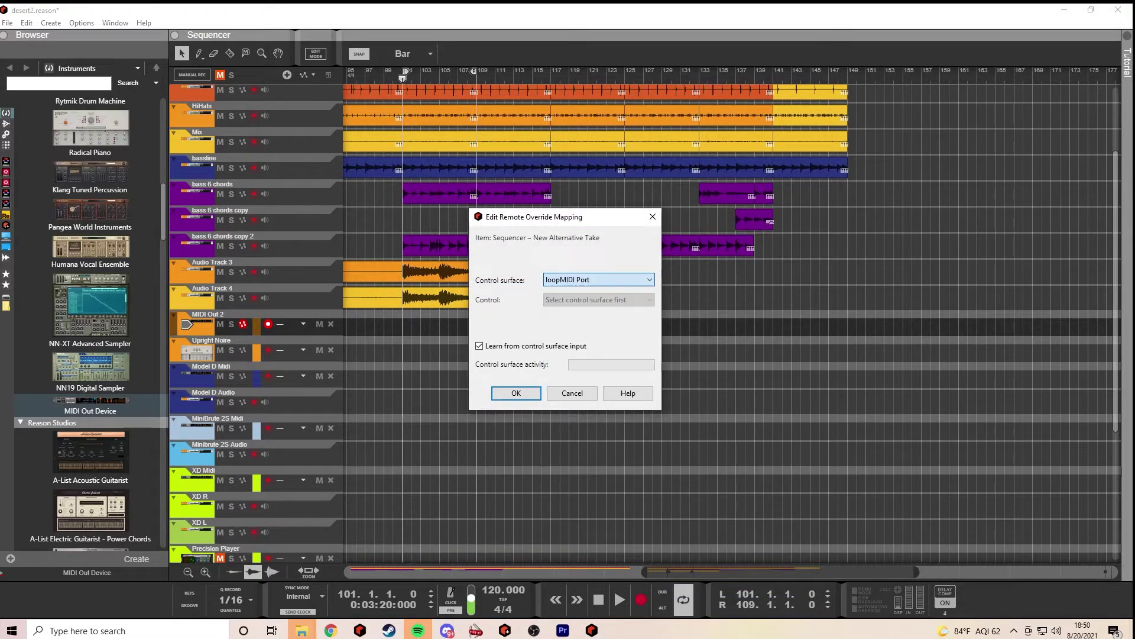
left_click(597, 299)
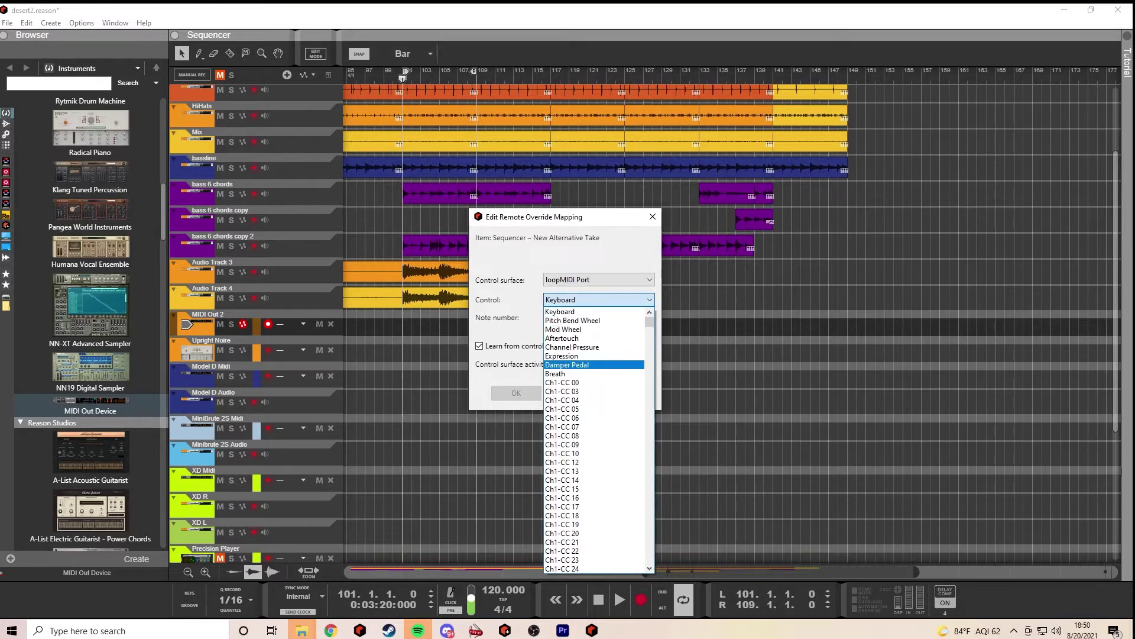
scroll(591, 514, "down", 9)
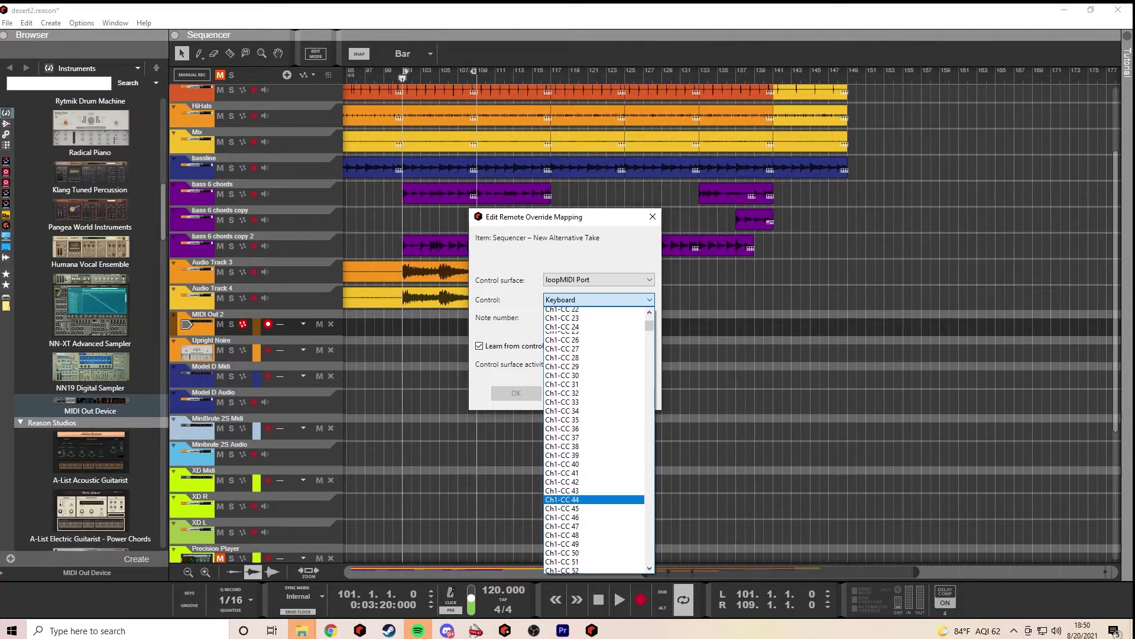
scroll(592, 521, "down", 5)
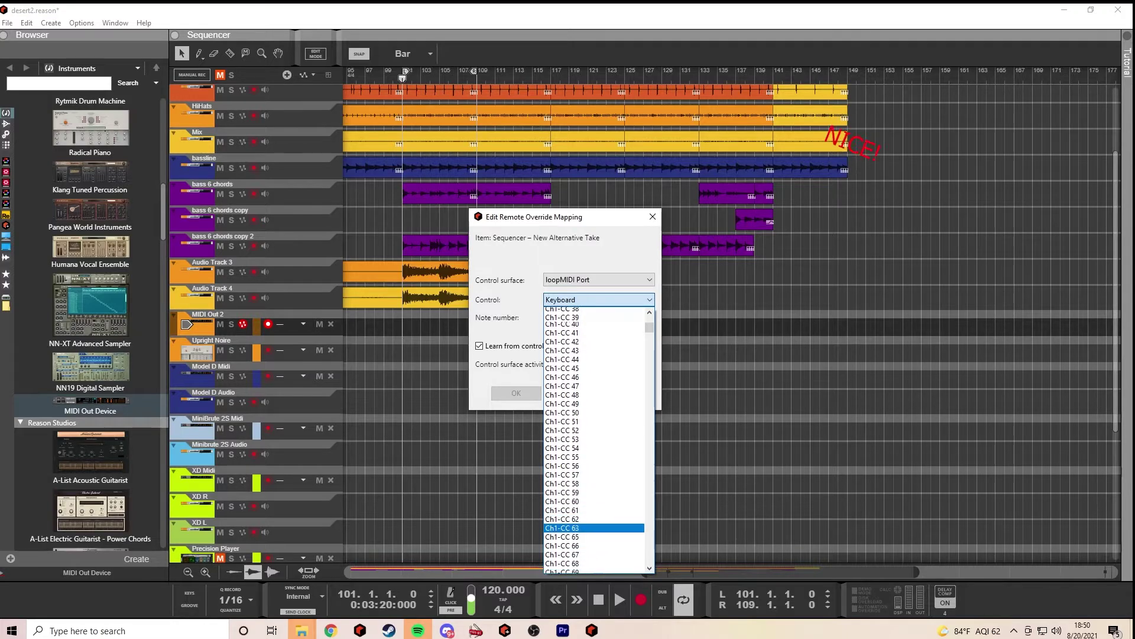
scroll(592, 526, "down", 3)
left_click(591, 502)
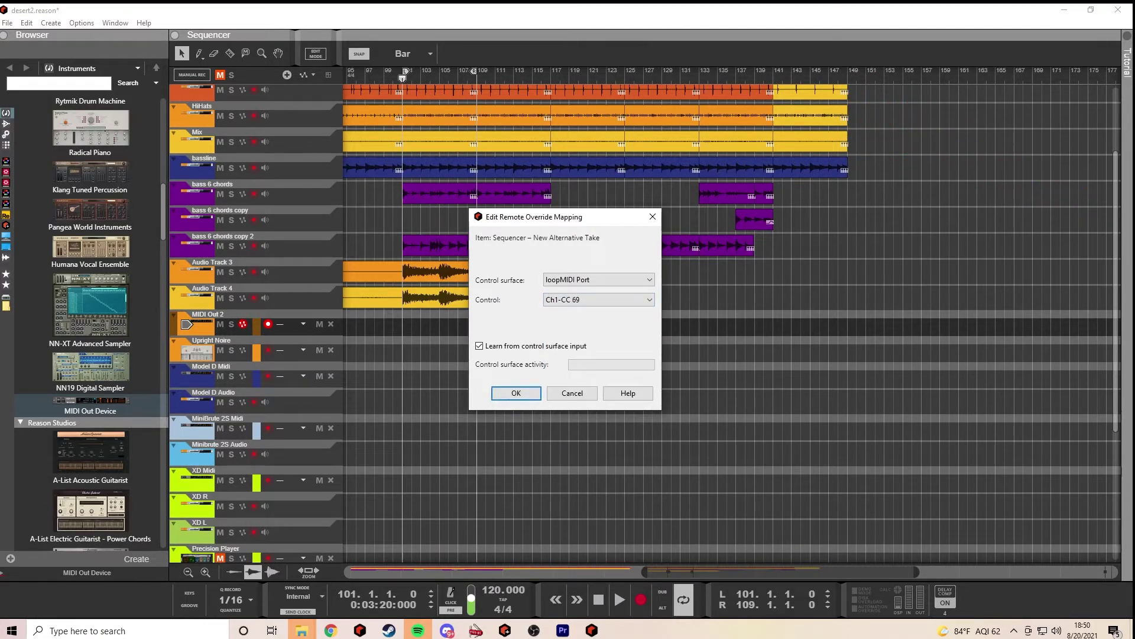
key("Return")
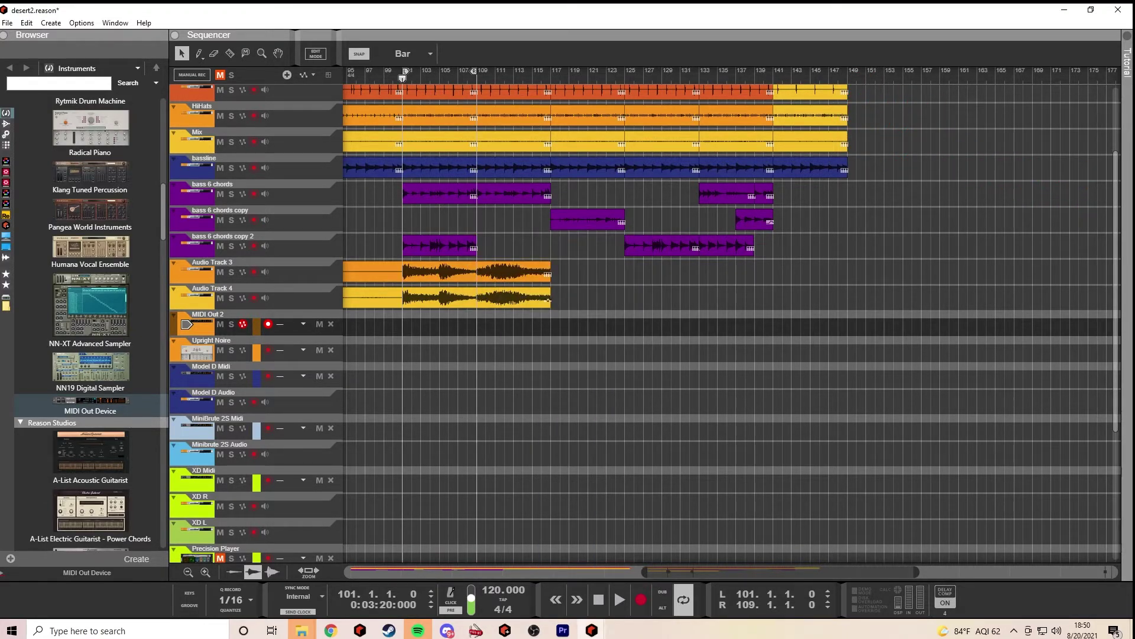
Draw a short clip on the MIDI Out 2 track near bar 107
key("w")
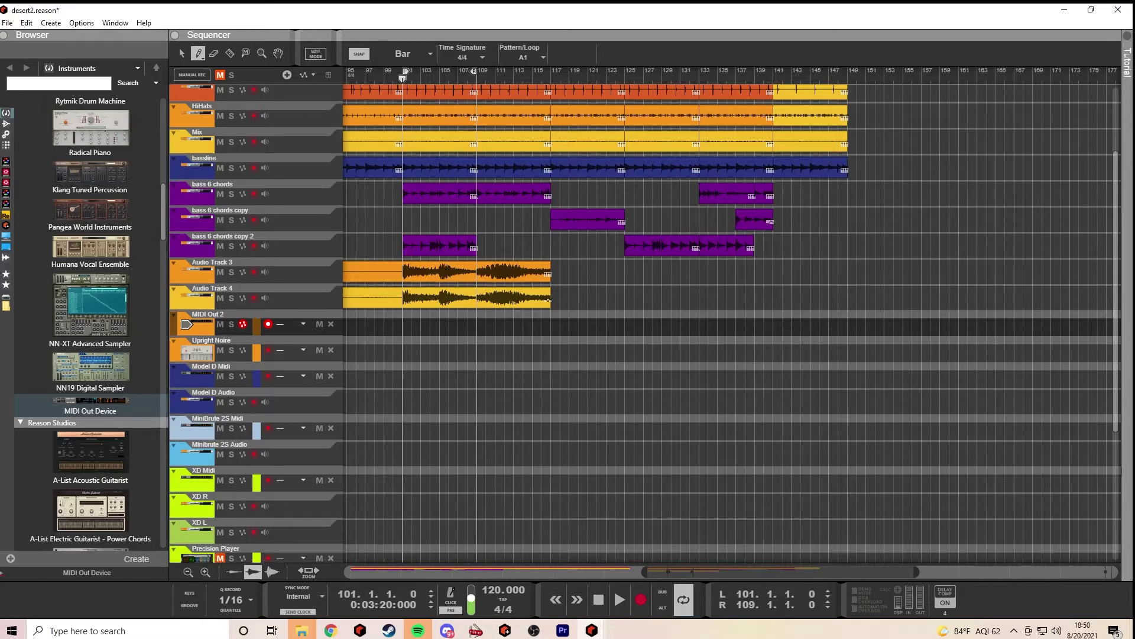
left_click_drag(468, 327, 495, 326)
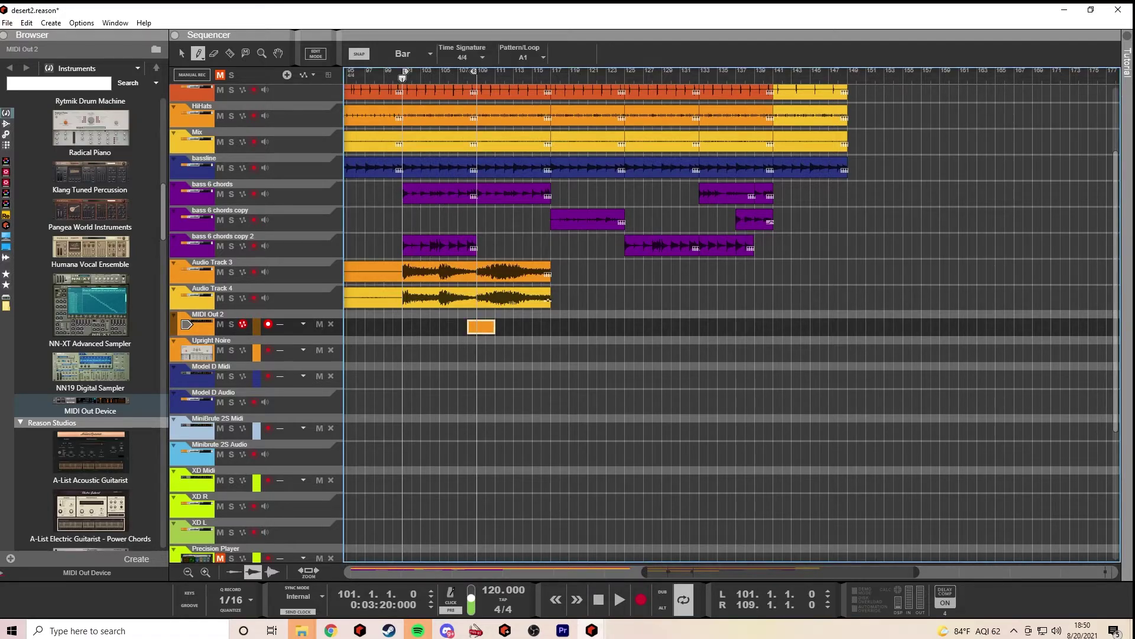
key("q")
Open the new clip in Edit Mode and add a CC 69 controller lane
key("shift+Tab")
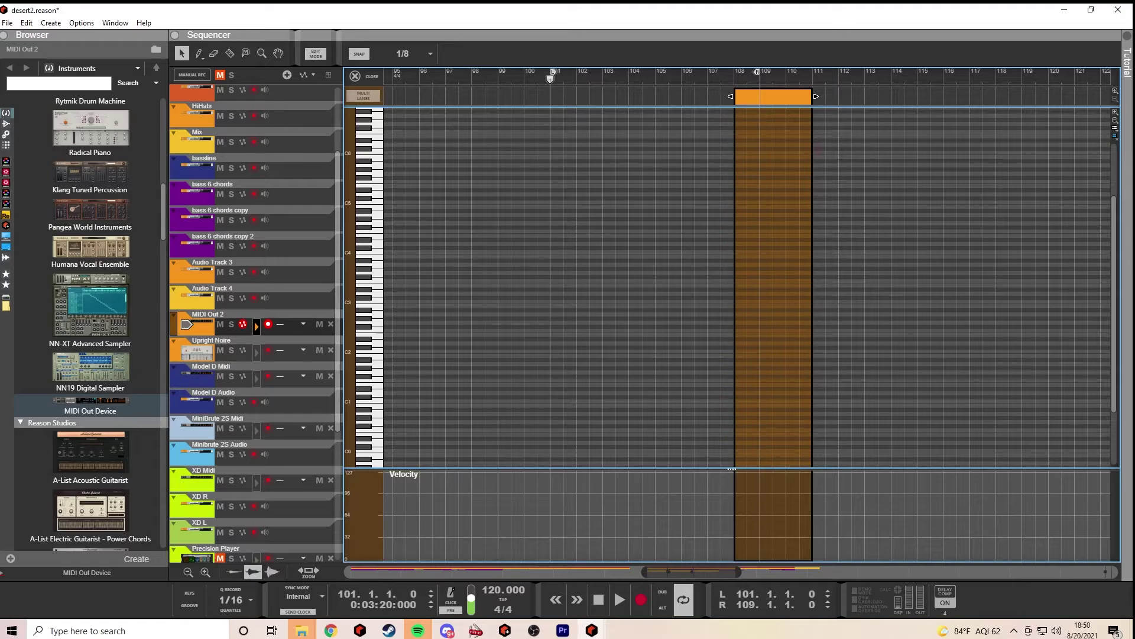
left_click(1115, 136)
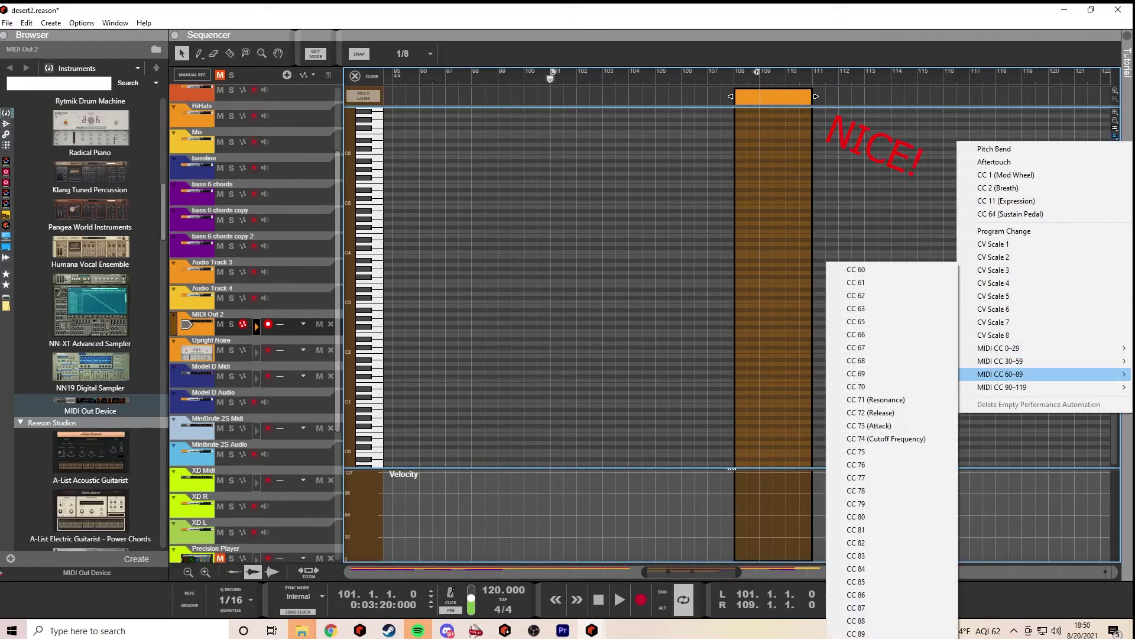
mouse_move(1000, 374)
left_click(870, 373)
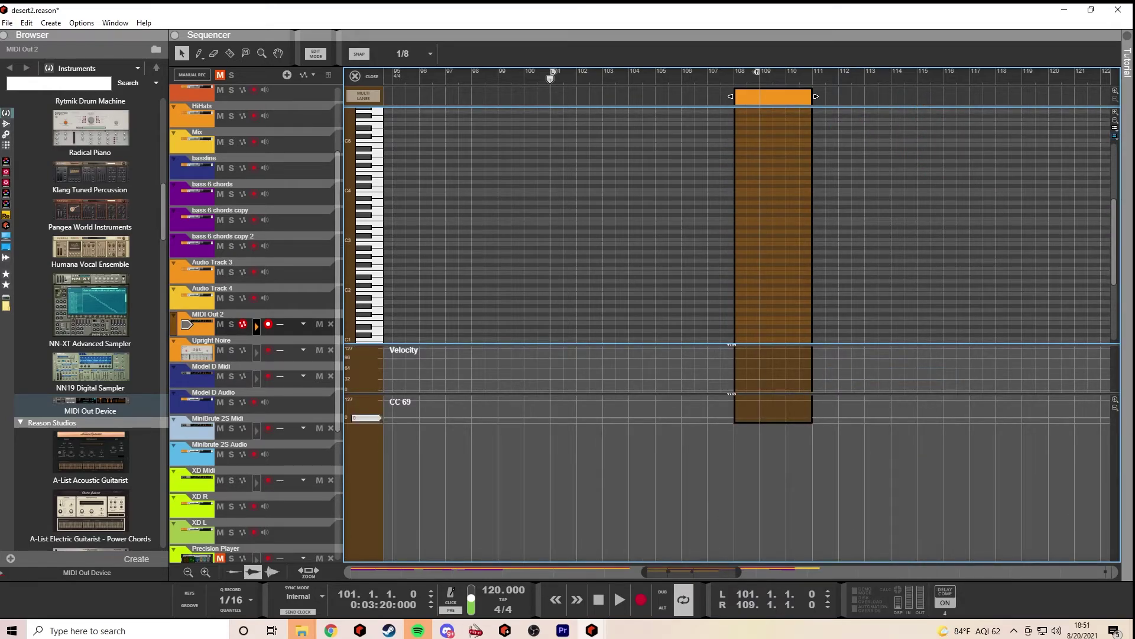
Draw a CC 69 ramp from 33 at bar 108 up to 127 at bar 109
left_click_drag(733, 422, 734, 558)
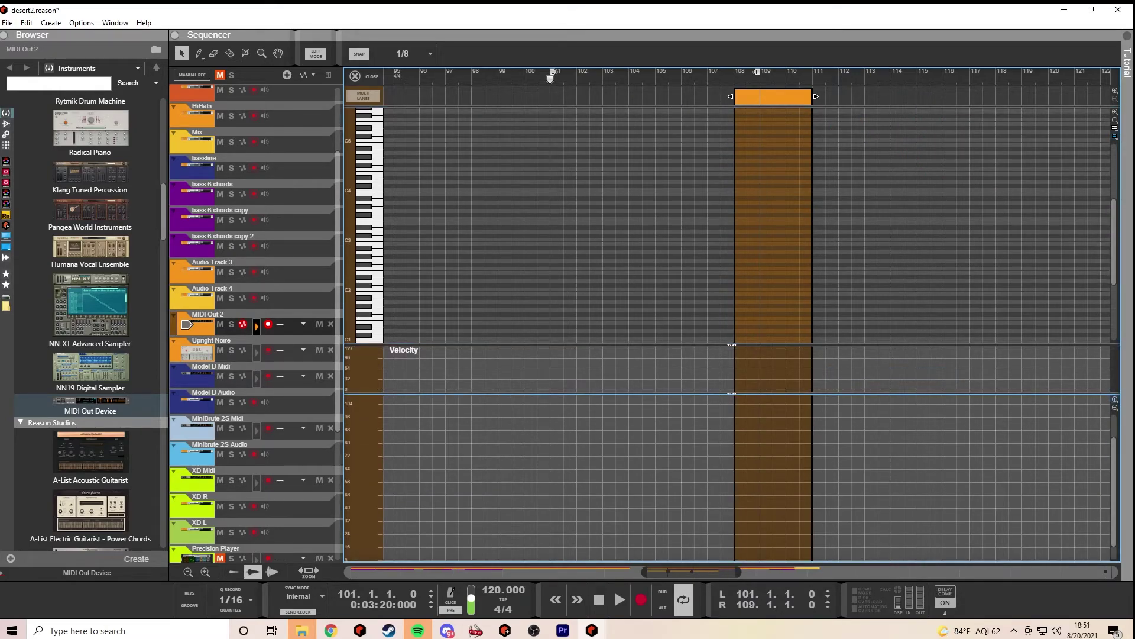
key("p")
left_click(733, 519)
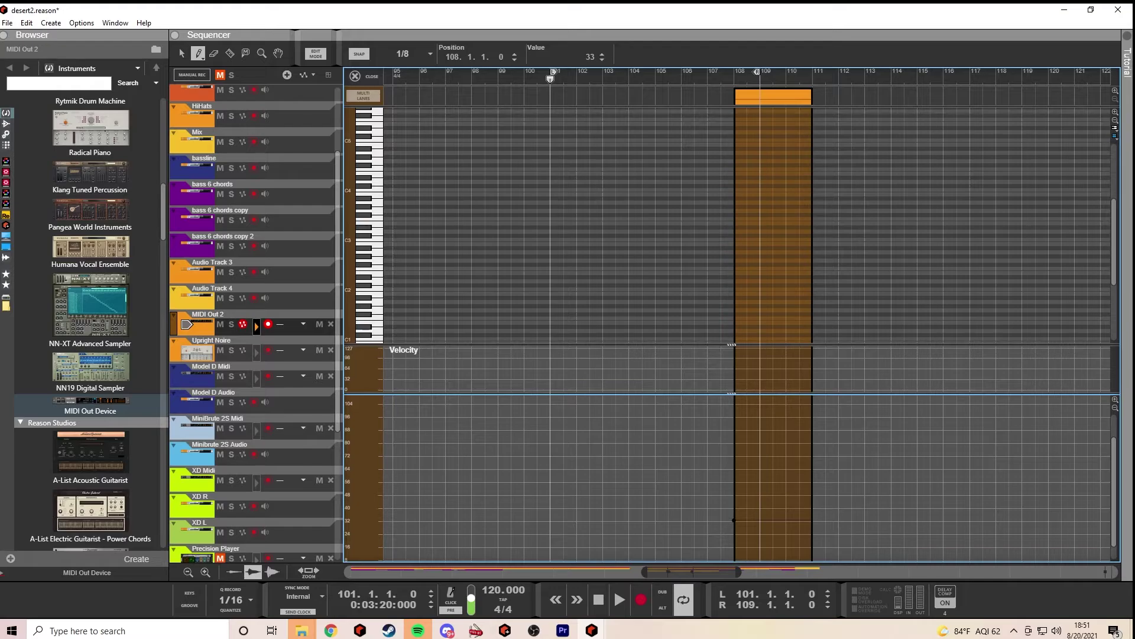
left_click(756, 402)
key("q")
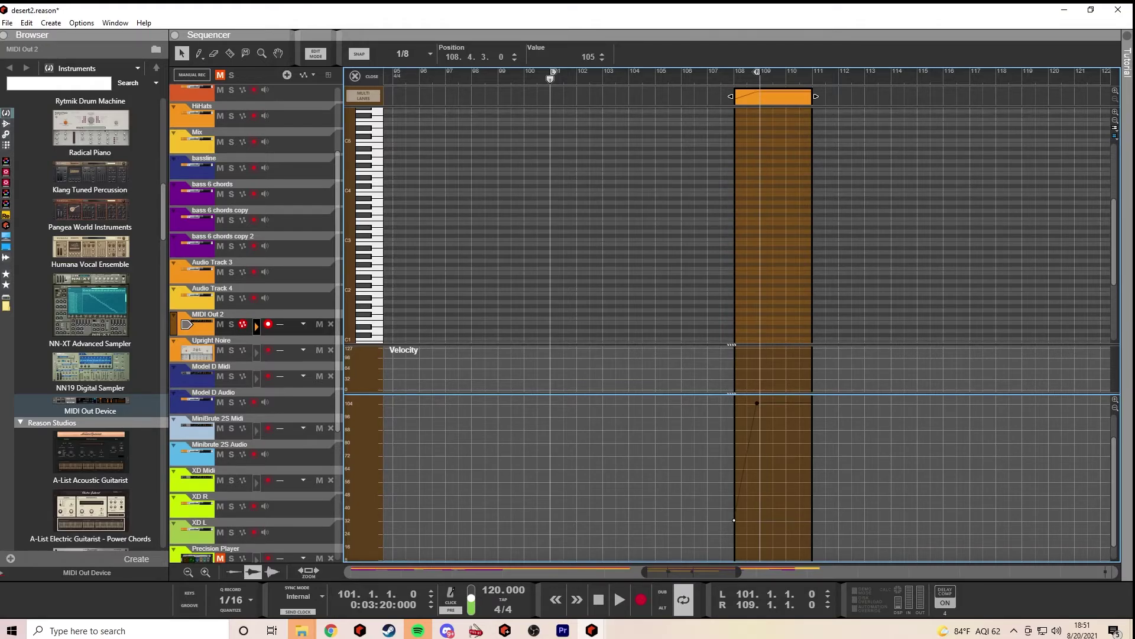
left_click_drag(757, 403, 760, 399)
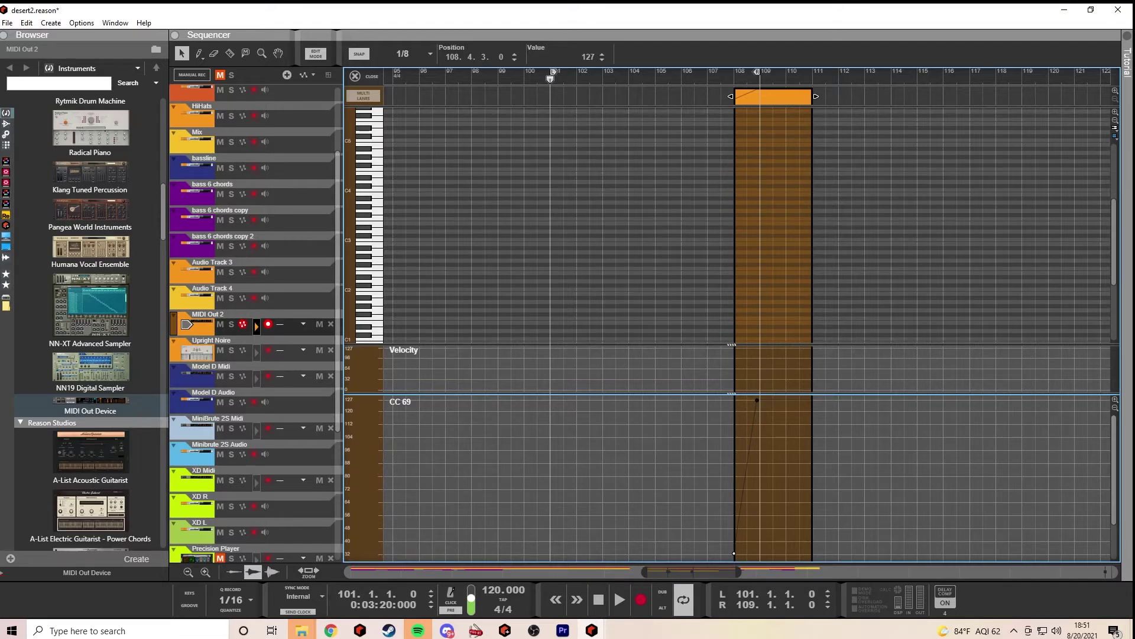
key("Tab")
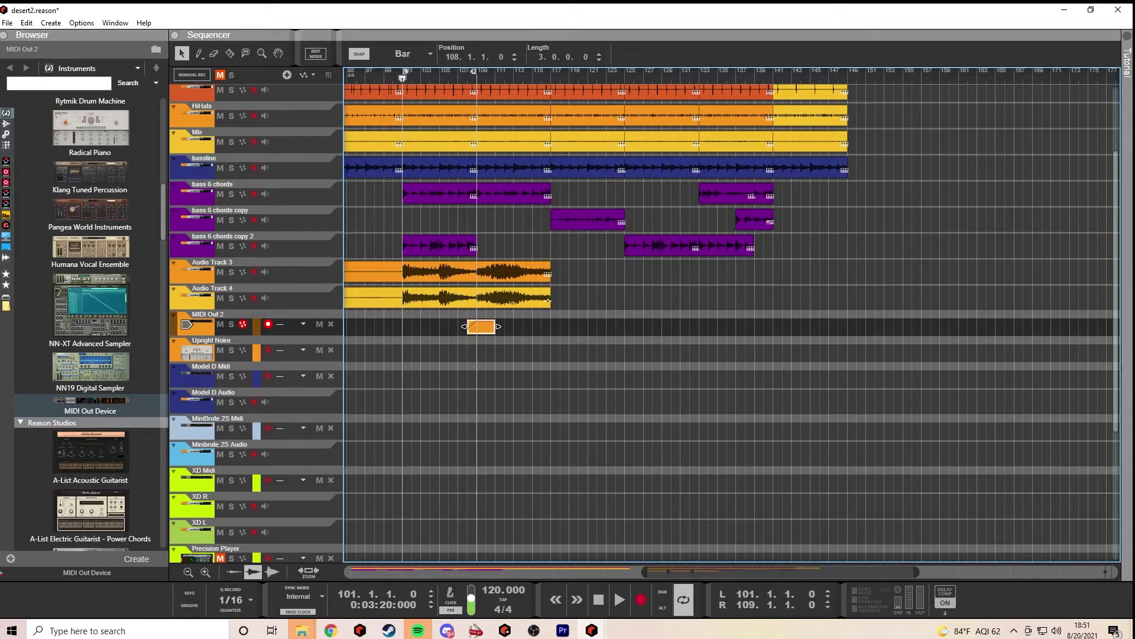
Loop-record a fresh piano take on the Upright Noire track from bar 101, then stop
left_click(283, 346)
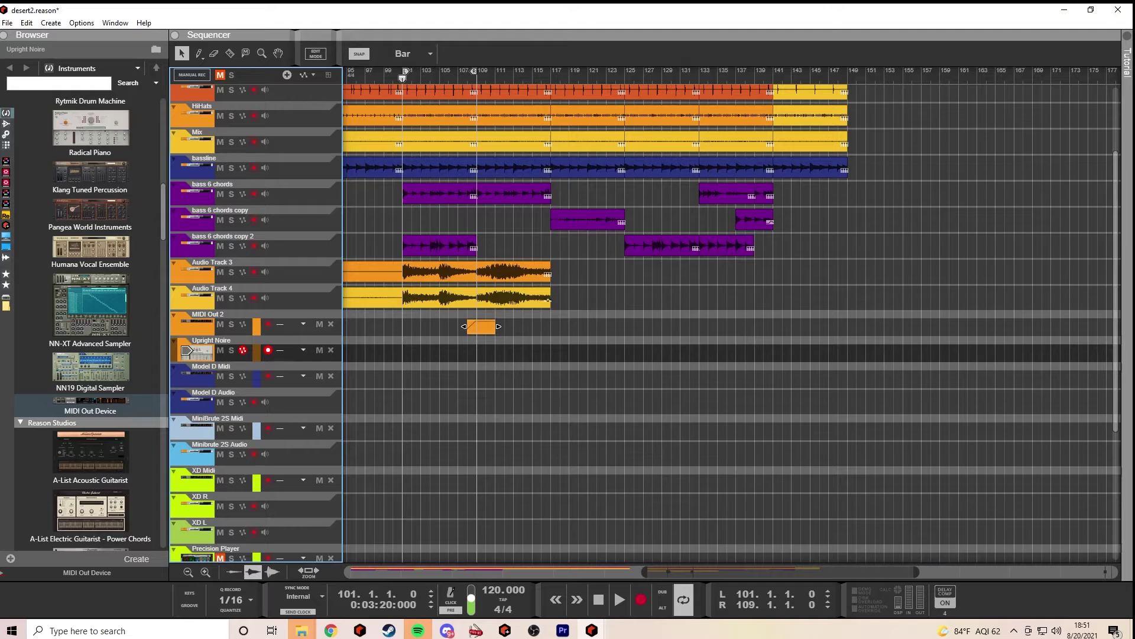
key("ctrl+Return")
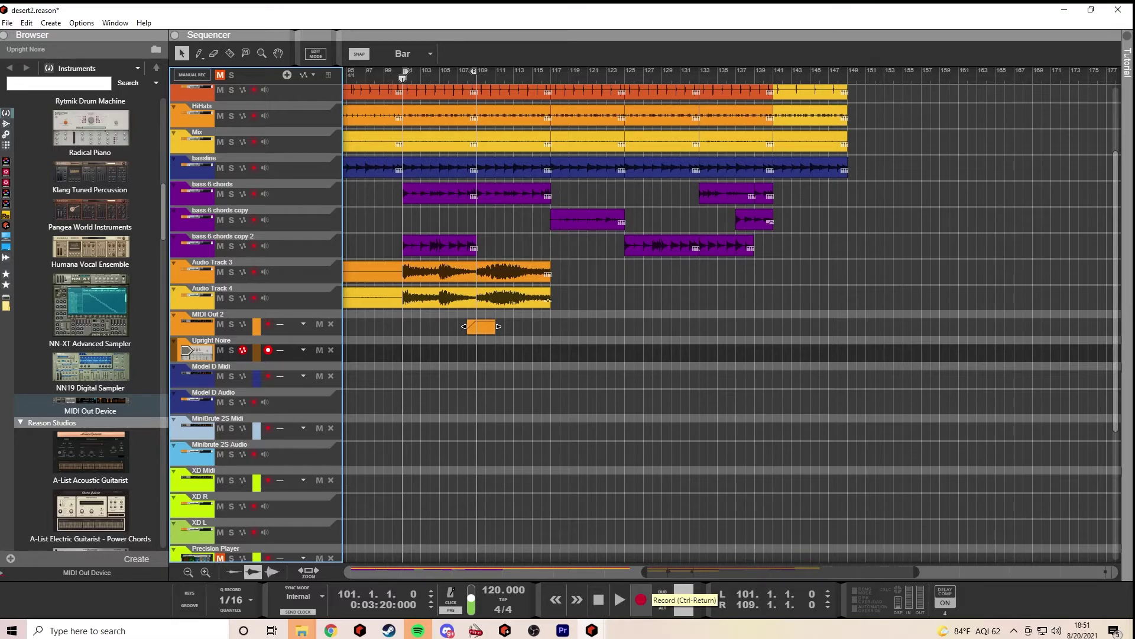
left_click(640, 600)
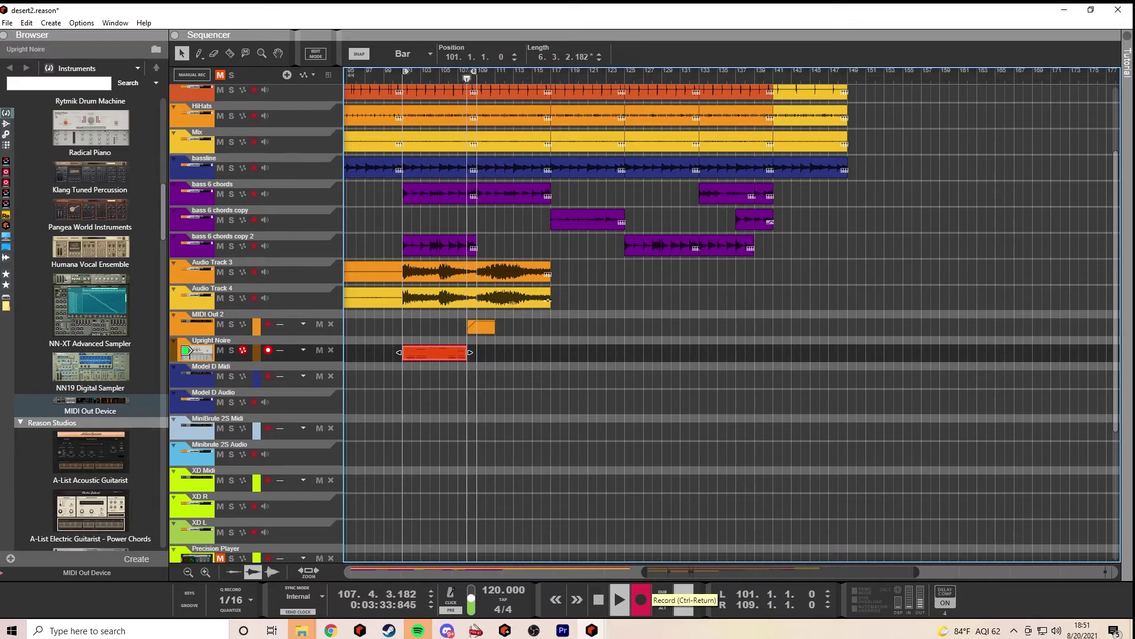
key("ctrl+alt+Return")
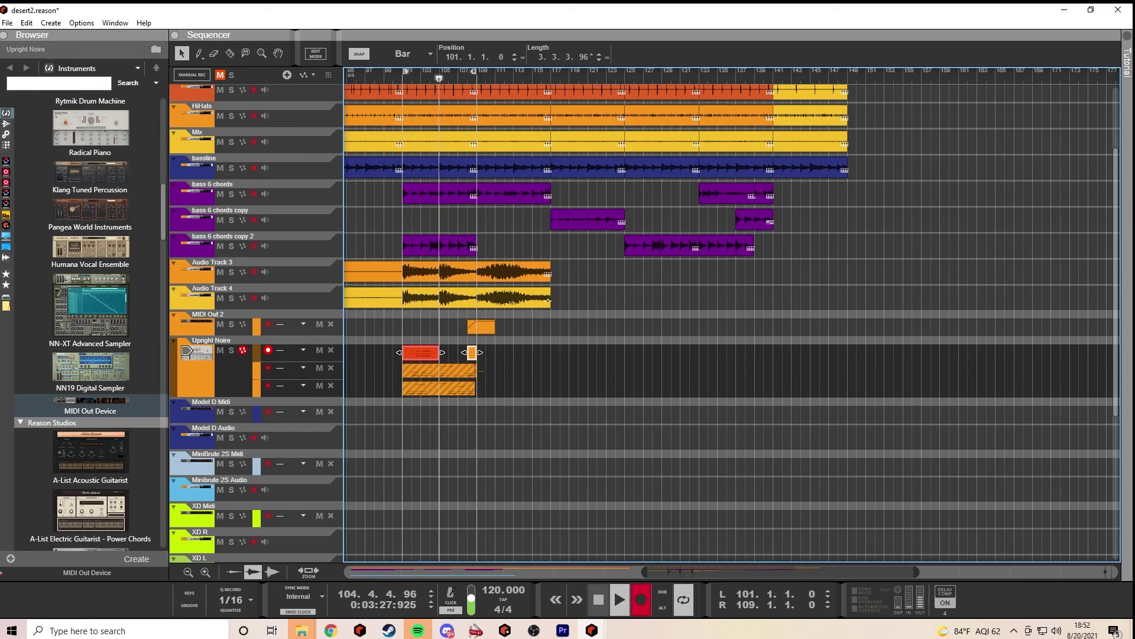
left_click(598, 598)
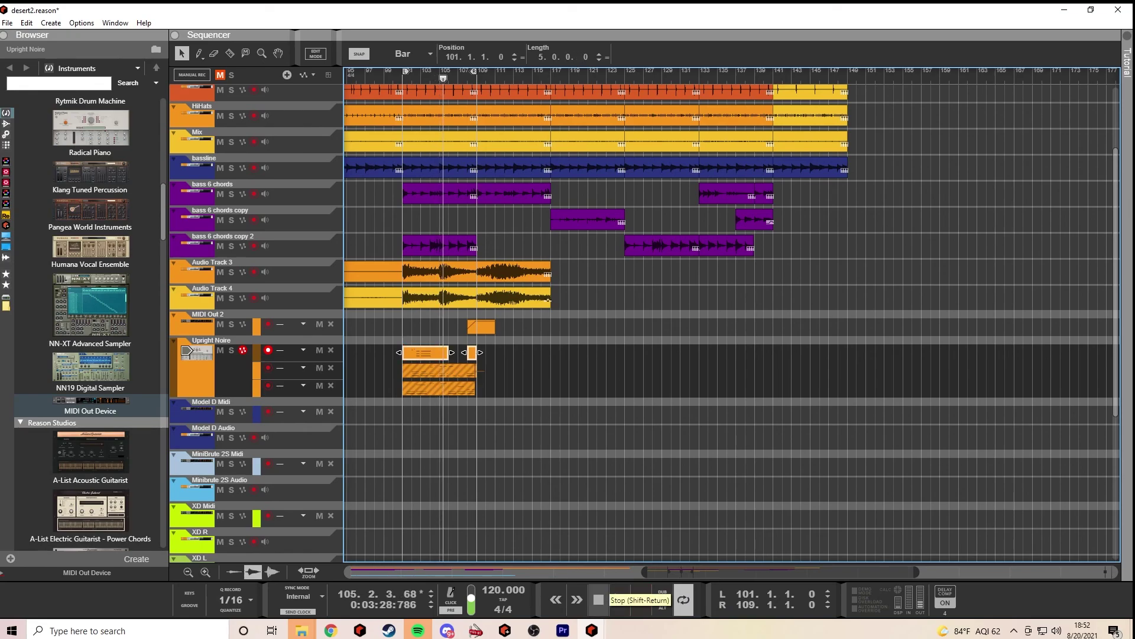